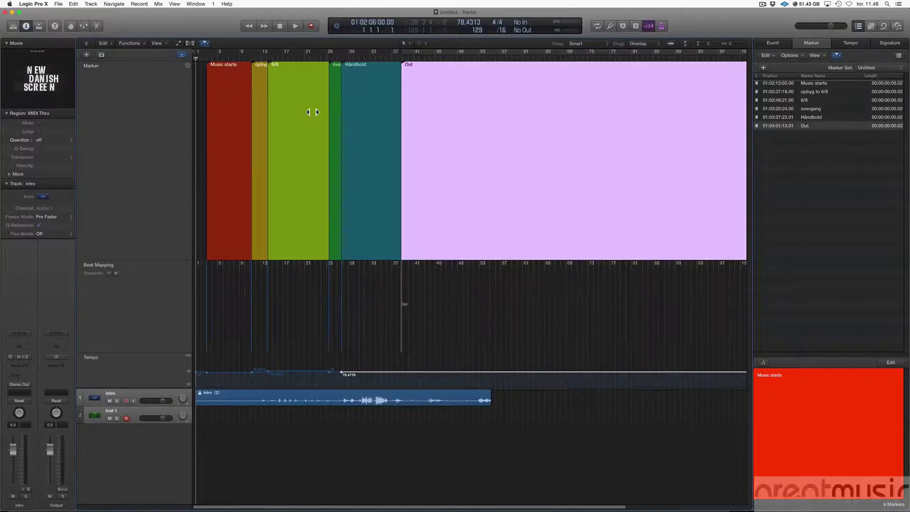
- Zoom in on the Music starts marker and show the Signature list with 4/4 and C Major
key(super+Right)
key(super+Right)
key(super+Right)
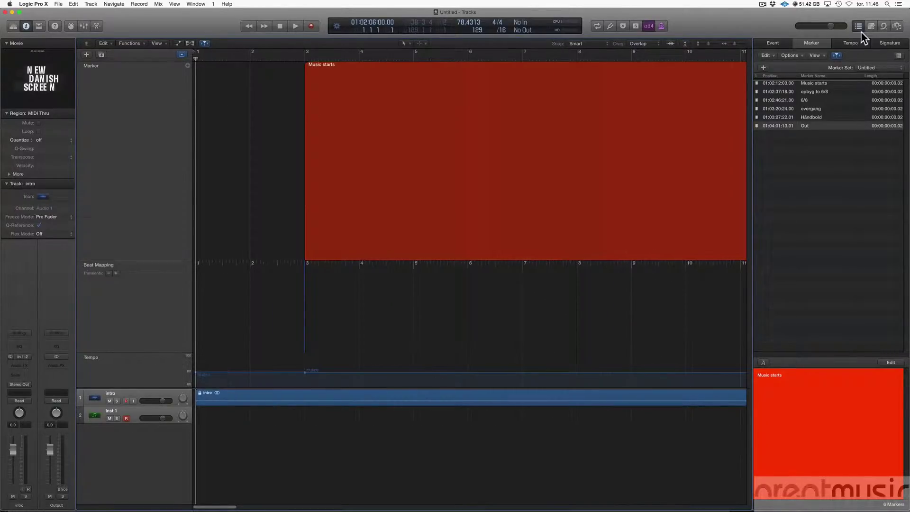
click(886, 45)
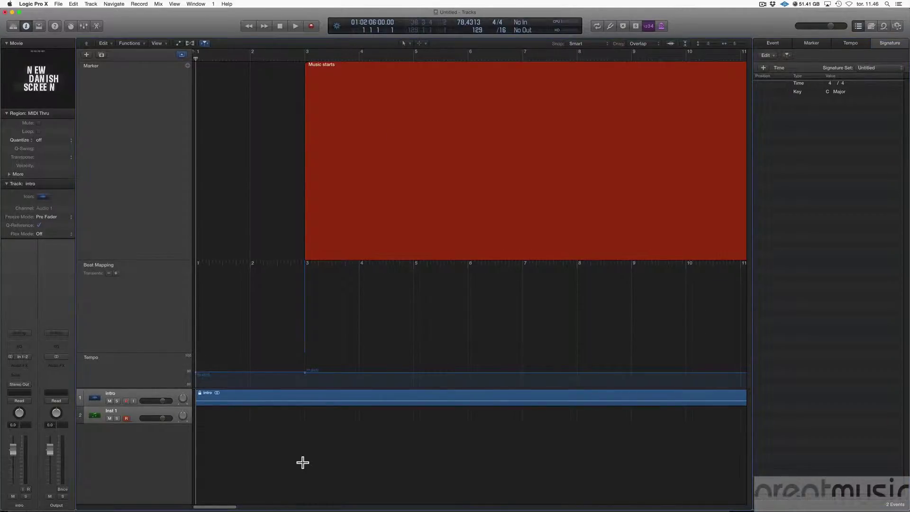
- Jump to the opbyg to 6/8 marker, cycle bar 10 and add a 5/4 time signature there
key(alt+period)
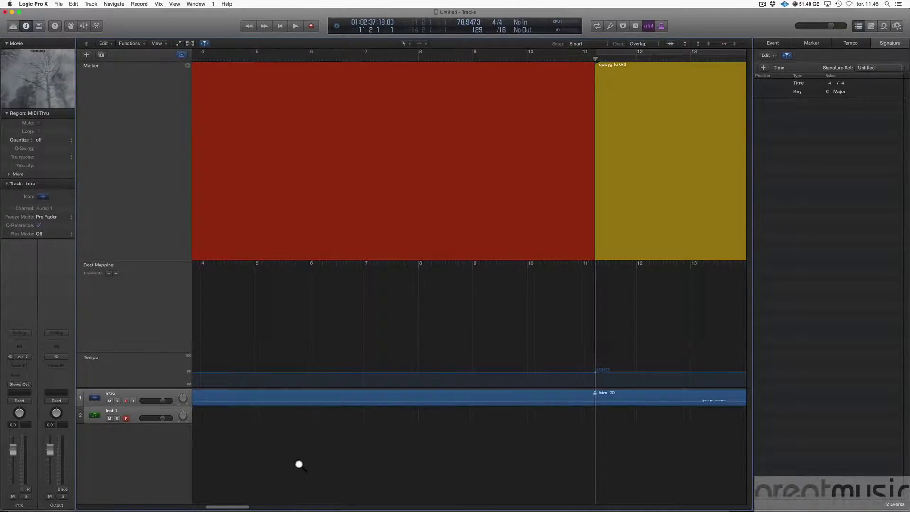
click(650, 87)
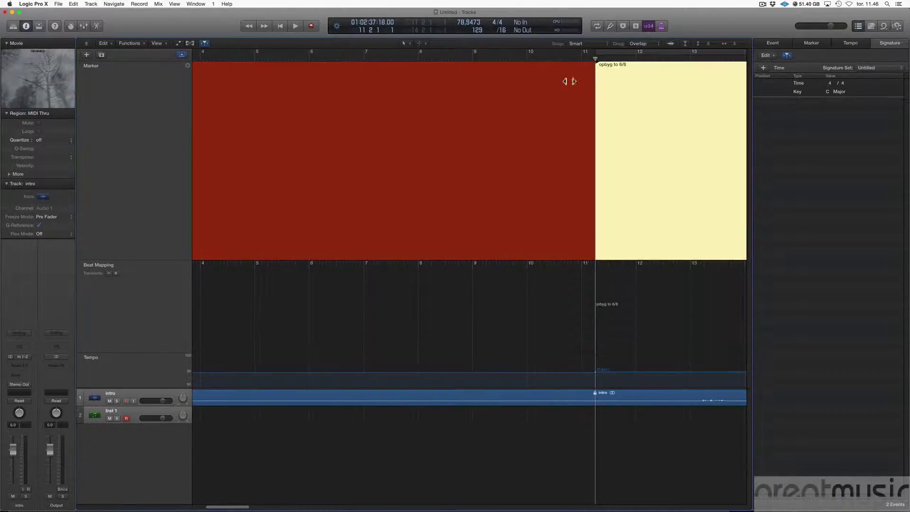
click(569, 56)
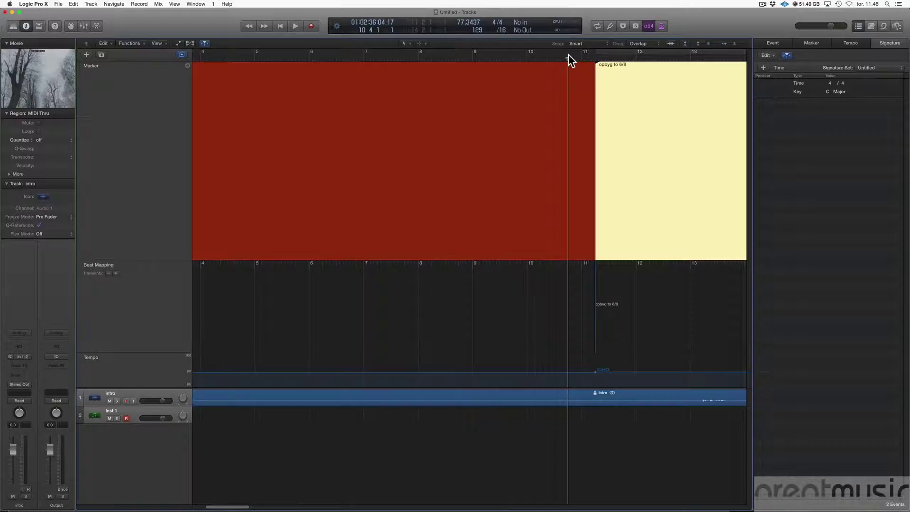
drag(526, 50, 596, 56)
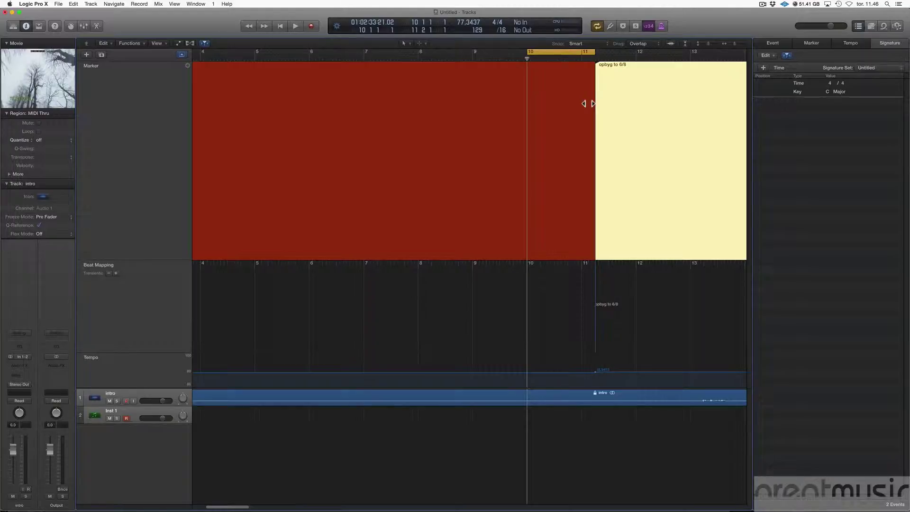
click(762, 68)
drag(830, 100, 848, 100)
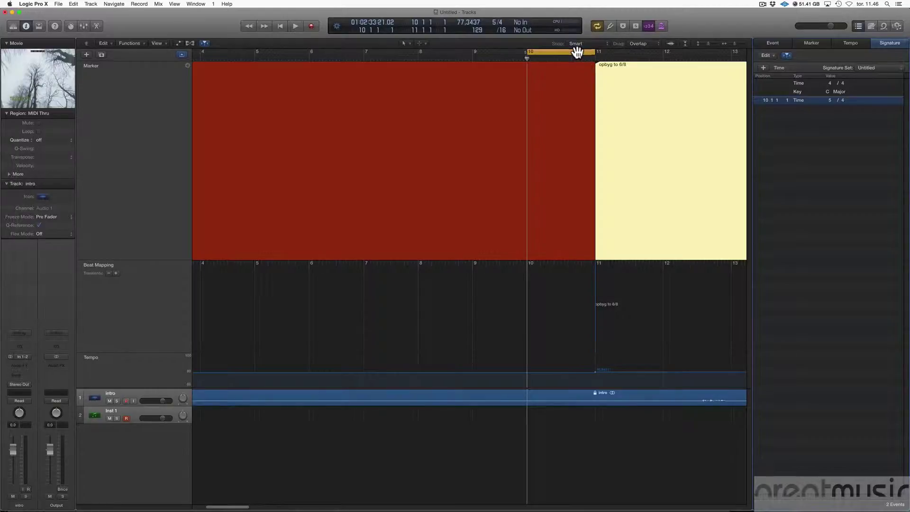
- Move the cycle to bar 11 and add a 3/4 signature change there
drag(563, 51, 629, 54)
key(Return)
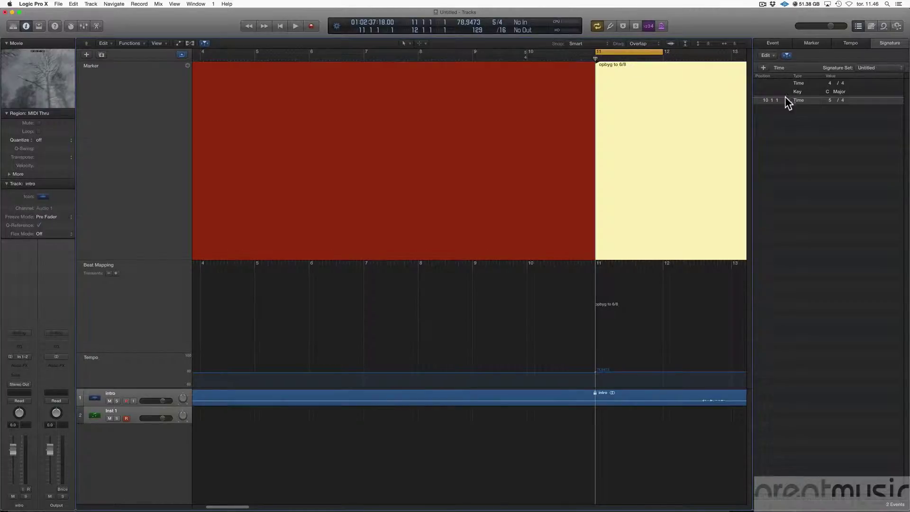
click(764, 67)
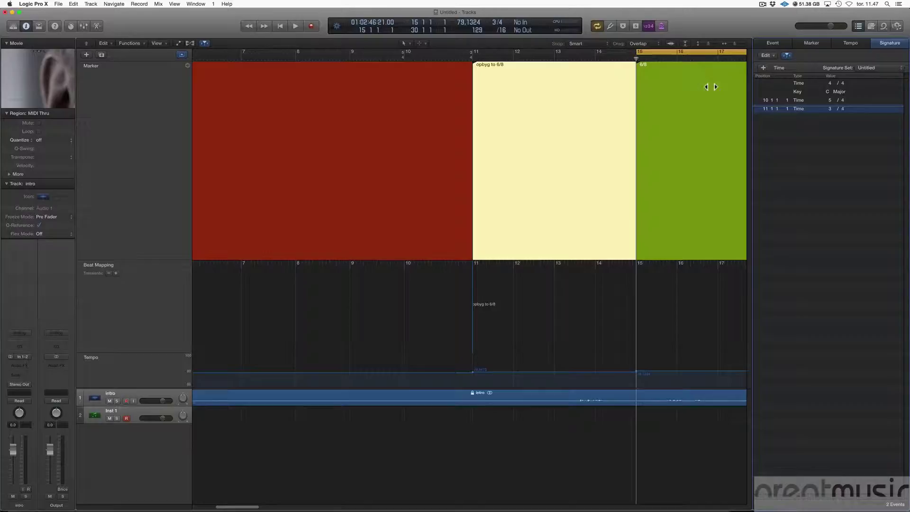
- Add 6/8 at bar 15 and 4/4 at the overgang marker (bar 30), then cycle bar 31
click(763, 68)
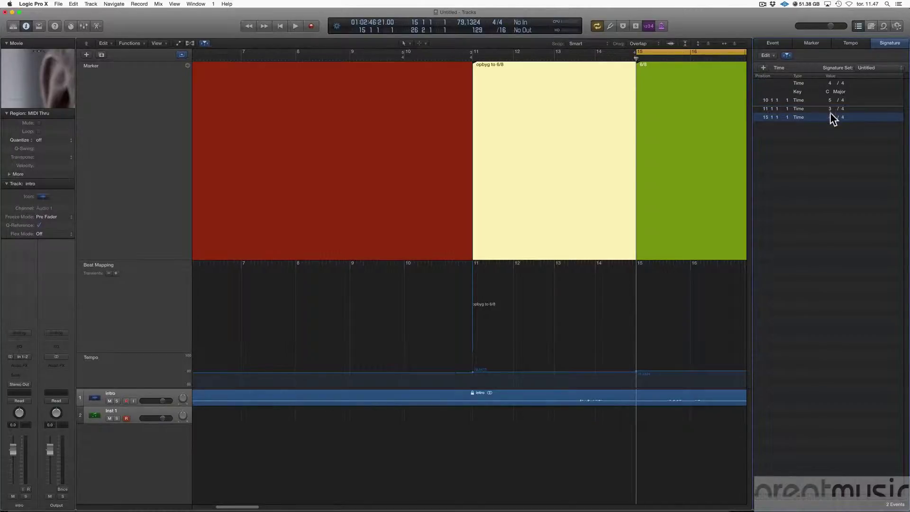
mouse_move(830, 115)
mouse_down()
mouse_move(830, 101)
mouse_move(840, 119)
mouse_up()
key(alt+period)
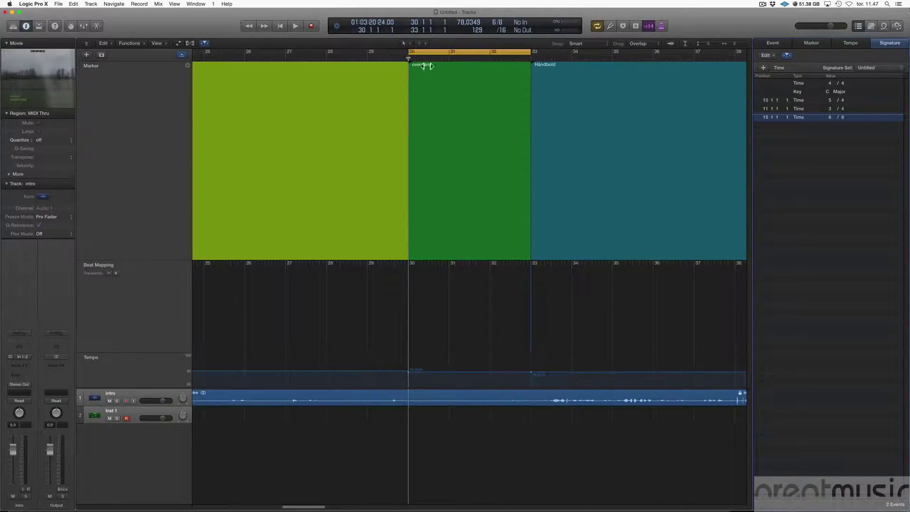
click(762, 67)
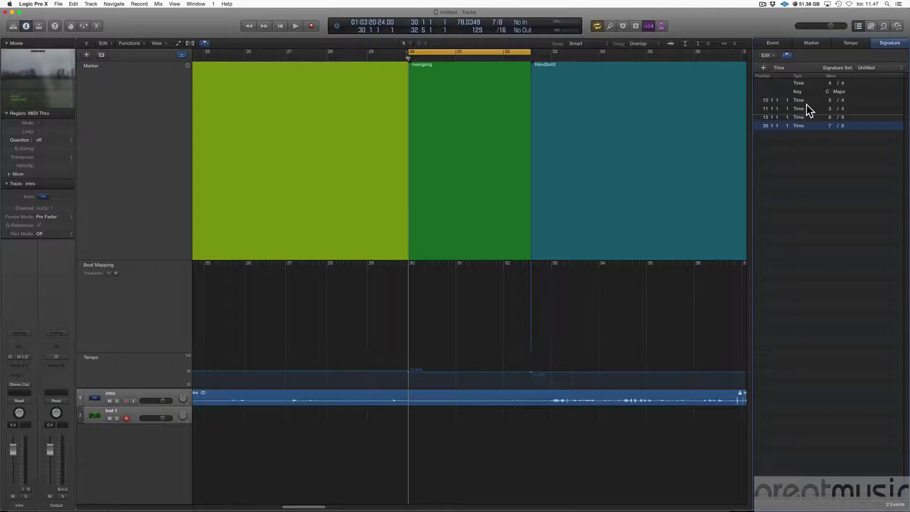
drag(829, 126, 842, 125)
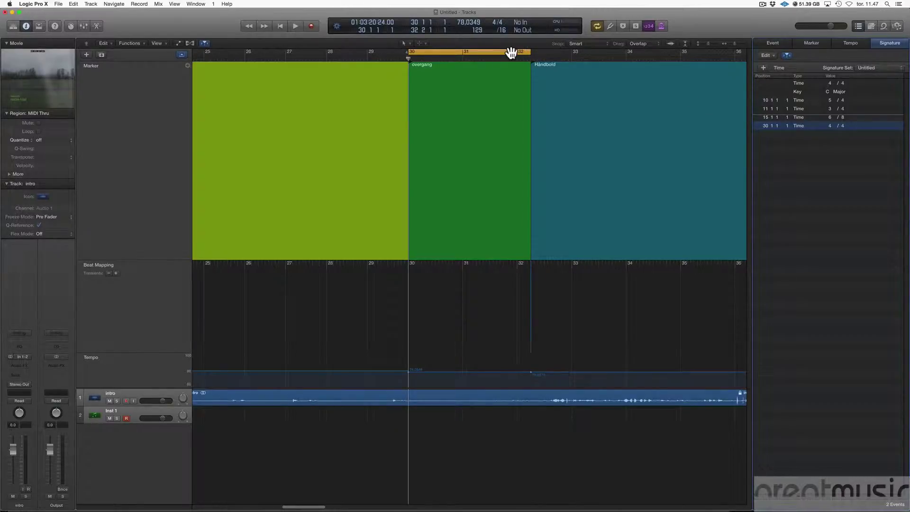
mouse_move(463, 52)
mouse_down()
mouse_move(556, 60)
mouse_move(532, 65)
mouse_move(544, 73)
mouse_up()
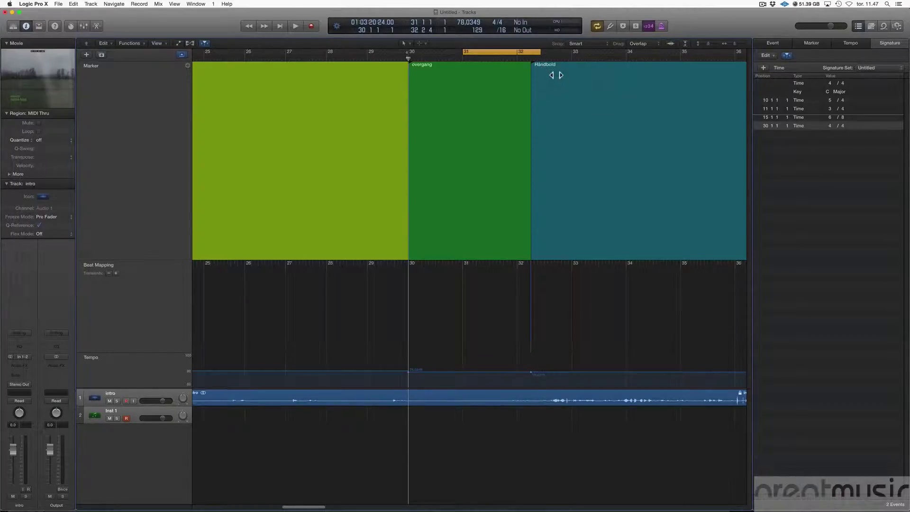
- Add a 5/4 time signature at bar 31 and return to 4/4 at bar 32
click(523, 54)
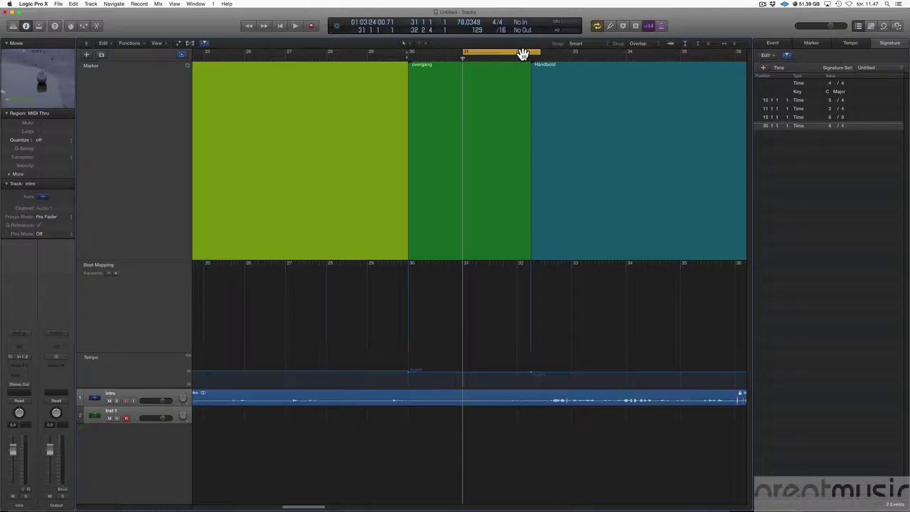
click(763, 68)
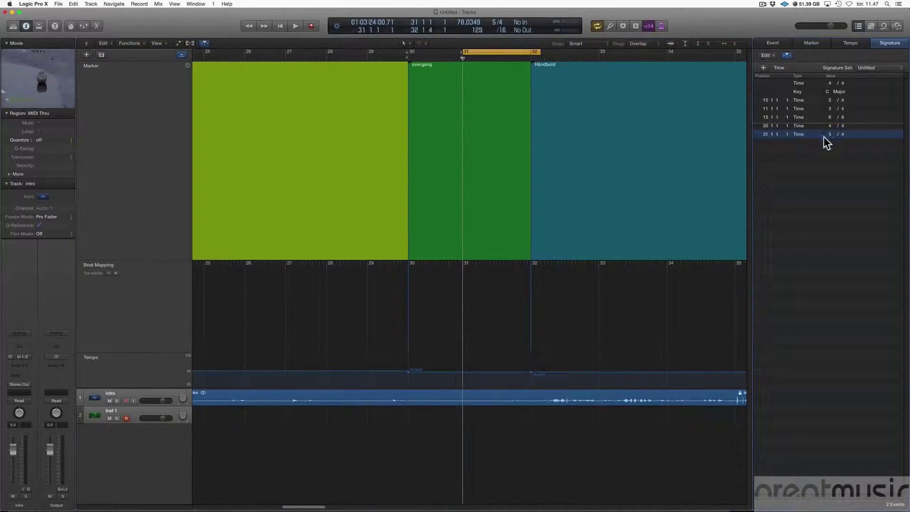
drag(829, 137, 844, 140)
drag(503, 51, 568, 54)
key(Return)
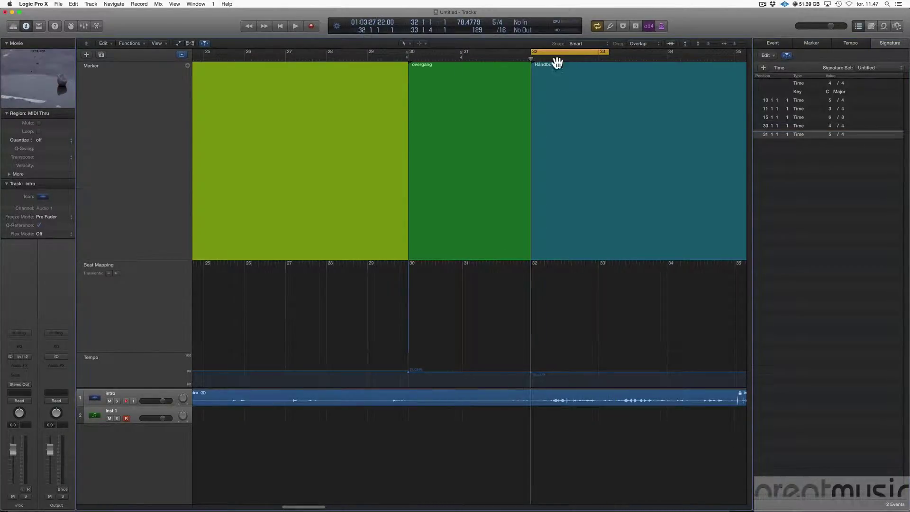
click(764, 67)
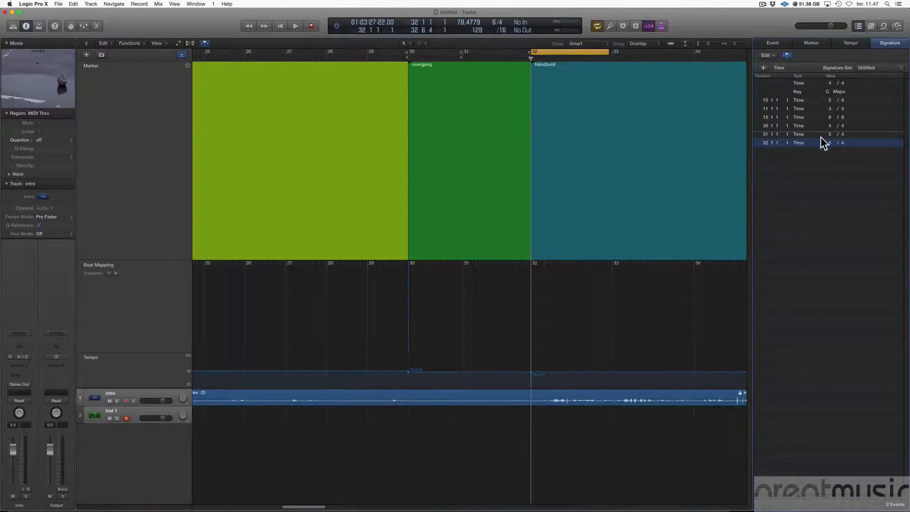
drag(820, 142, 827, 151)
- Turn off the cycle, clear selections, check the Out and overgang markers, and zoom out fully
click(586, 53)
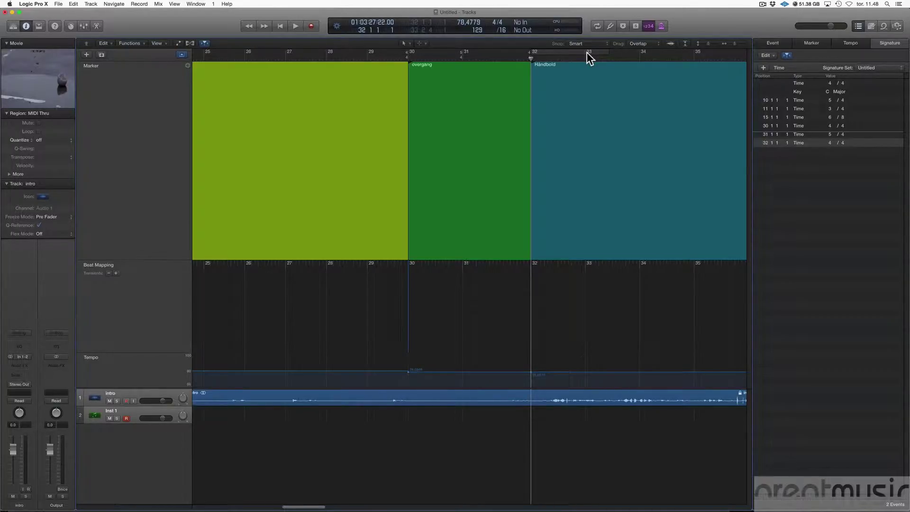
click(492, 469)
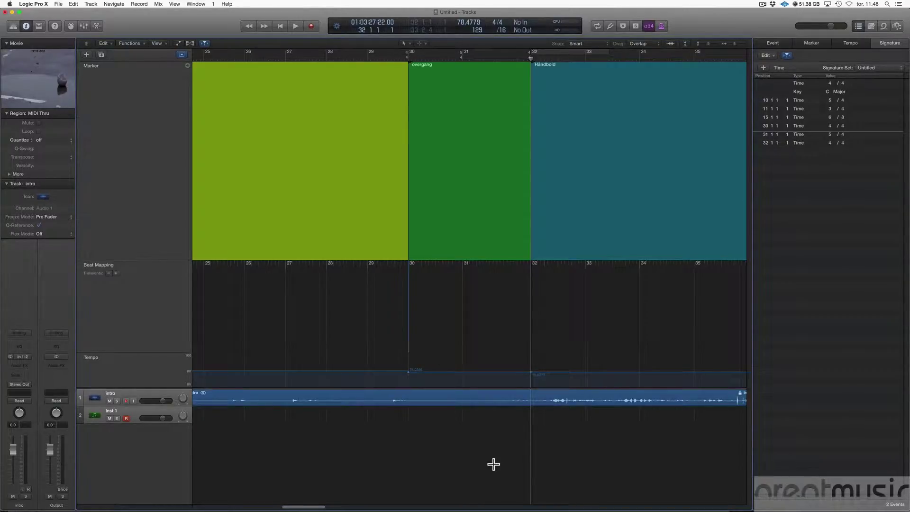
click(490, 465)
key(alt+period)
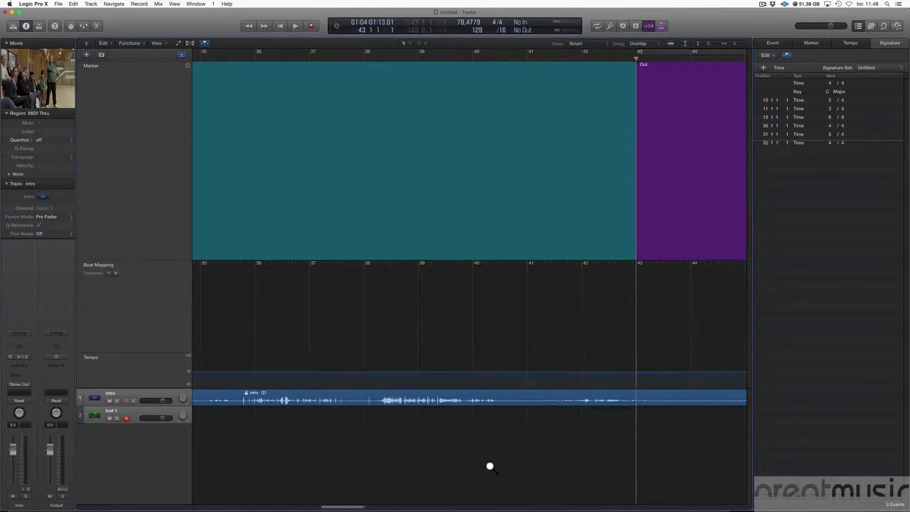
key(alt+comma)
key(alt+comma)
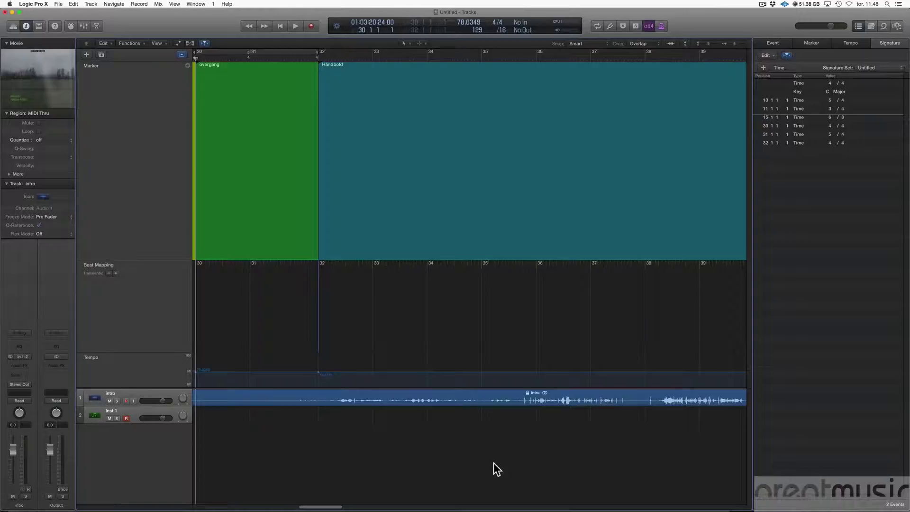
key(super+Left)
key(super+Left)
key(super+Left)
key(super+Left)
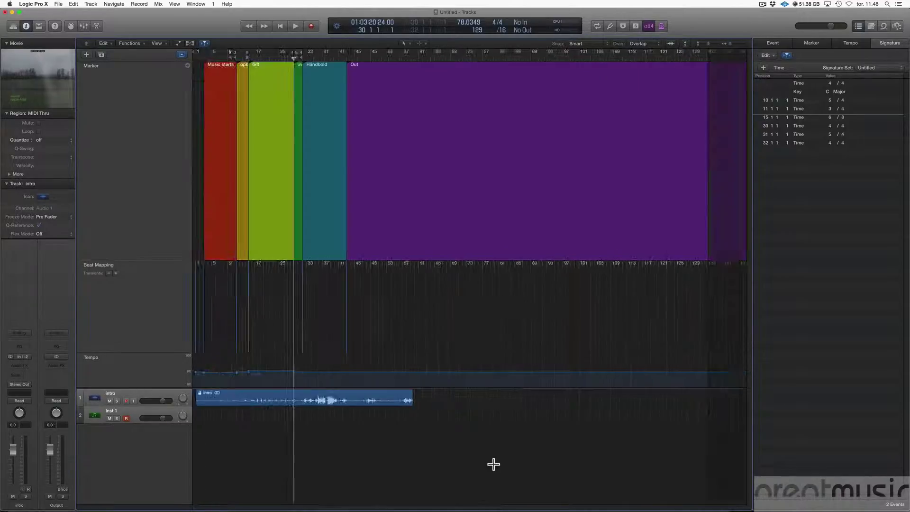
- Create an empty MIDI region on Inst 1 running from bar 1 to about bar 55
key(Return)
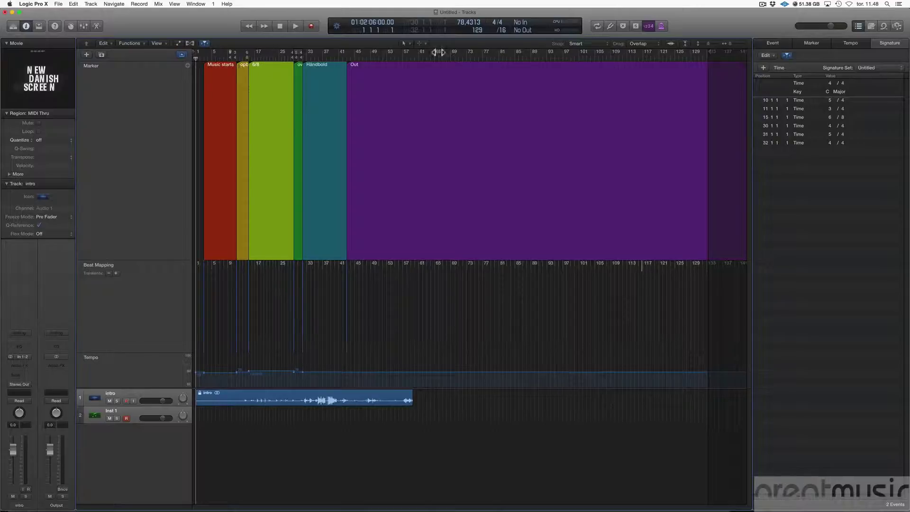
right_click(213, 409)
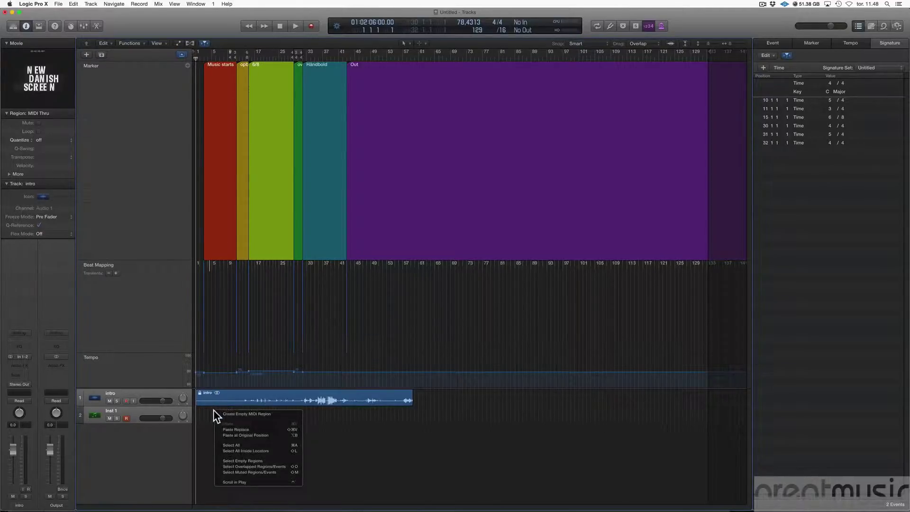
click(239, 412)
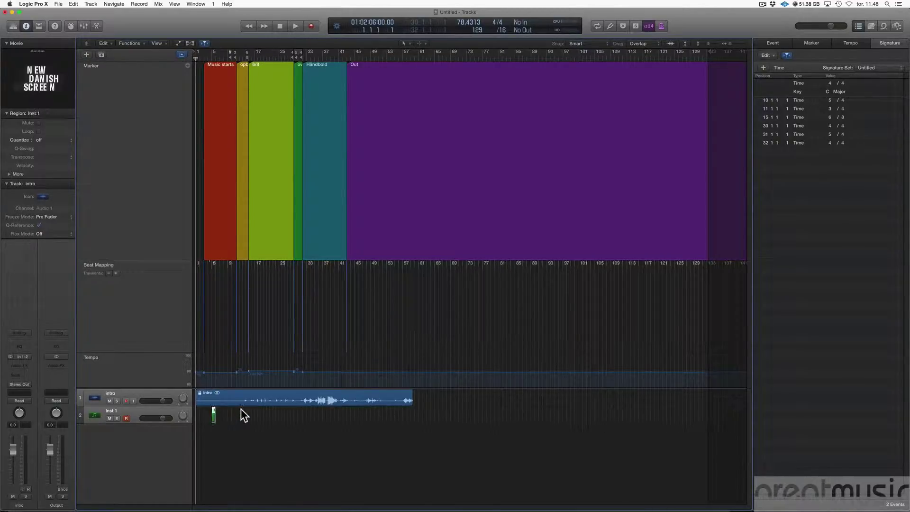
drag(213, 413, 198, 414)
drag(209, 424, 409, 428)
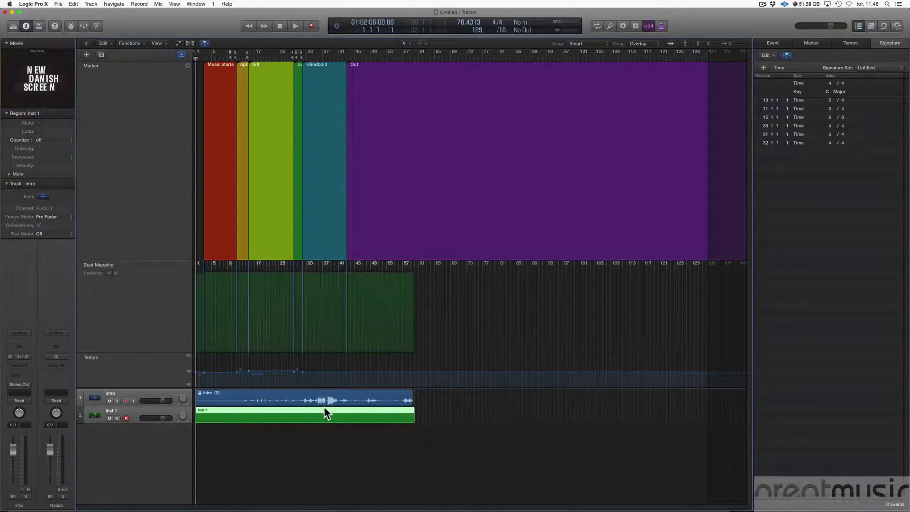
- Show the Inst 1 region in the Score editor in Page View, fitted to the page
double_click(314, 411)
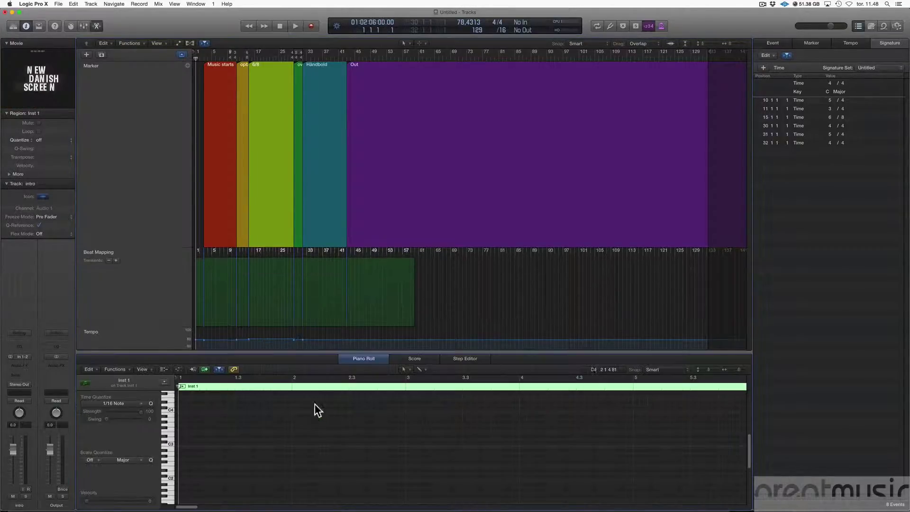
click(415, 359)
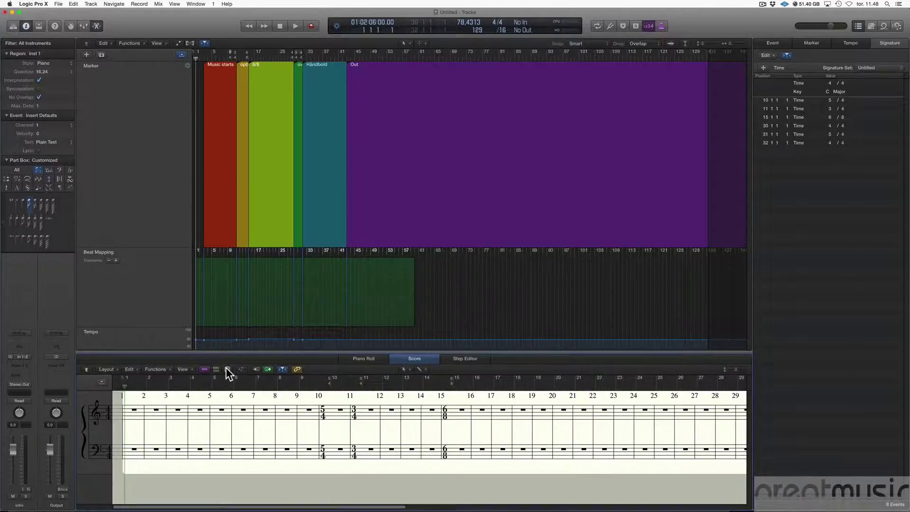
click(227, 369)
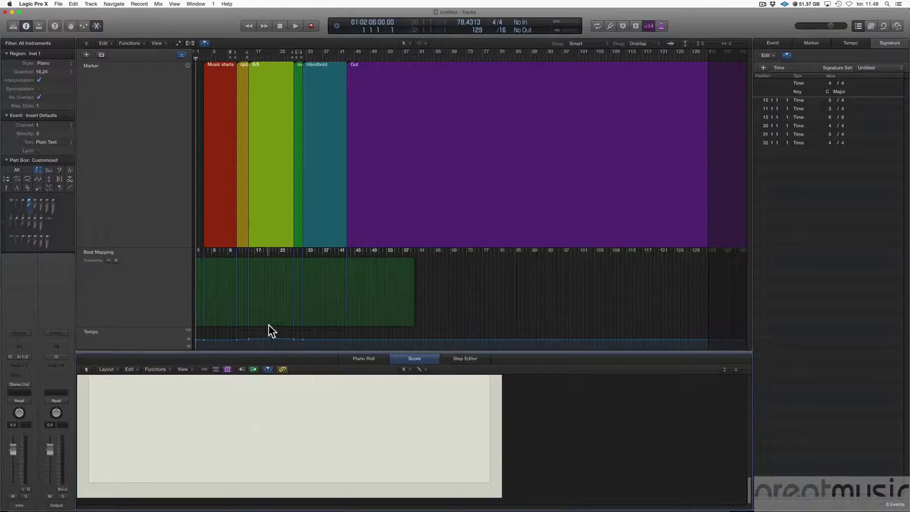
key(space)
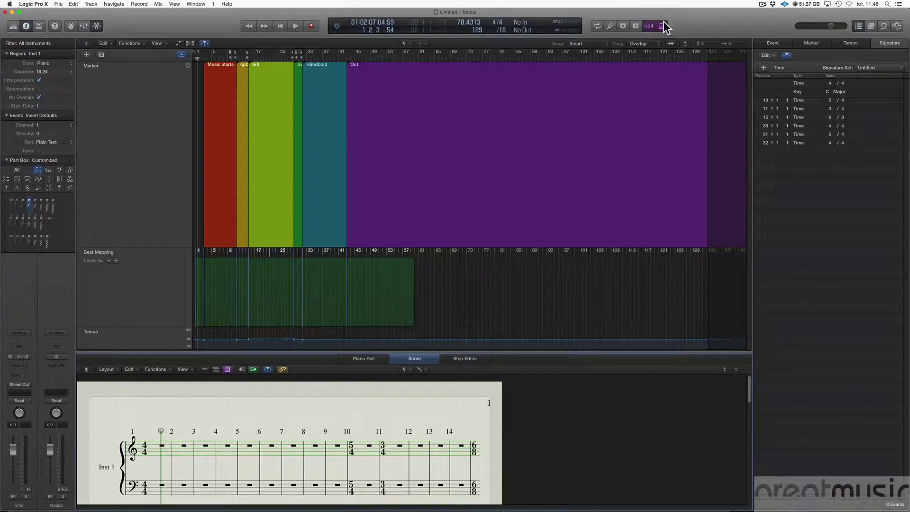
- Open intro.mov in a floating window over the tracks and play the cue from bar 1
right_click(122, 56)
click(141, 70)
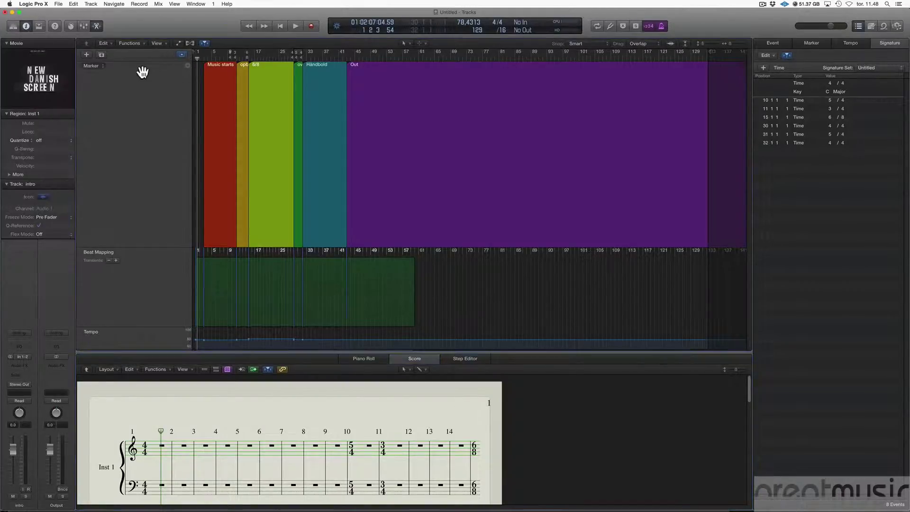
double_click(38, 85)
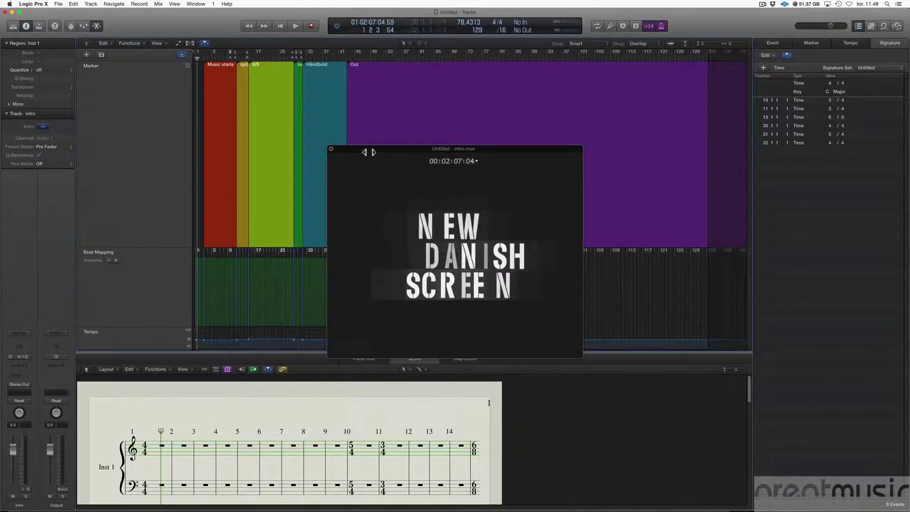
drag(368, 152, 340, 91)
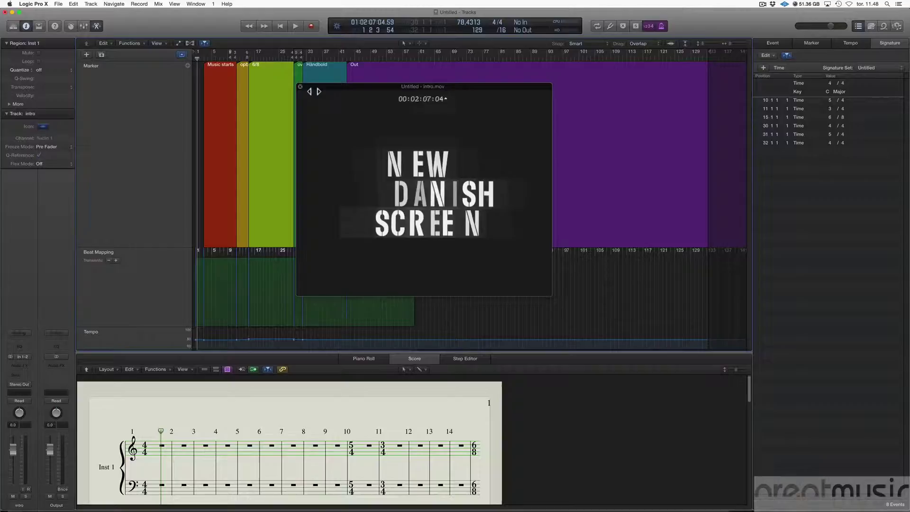
key(Return)
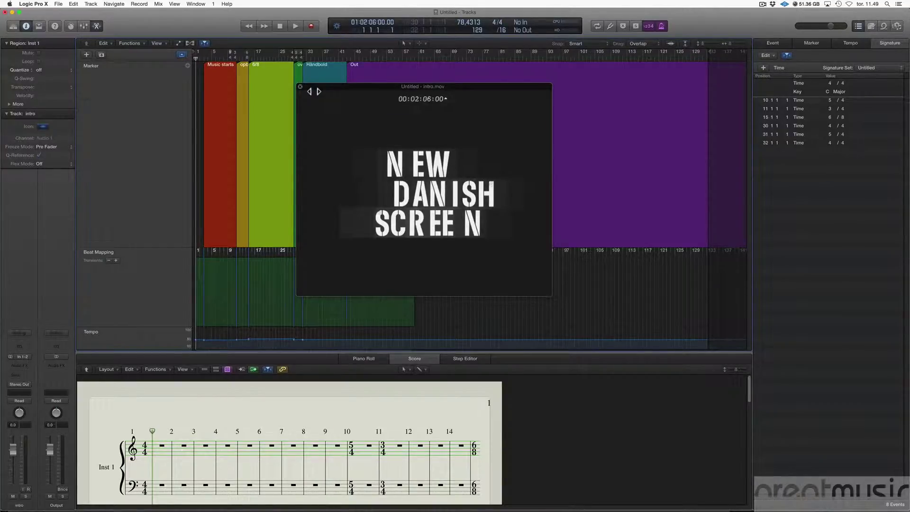
key(space)
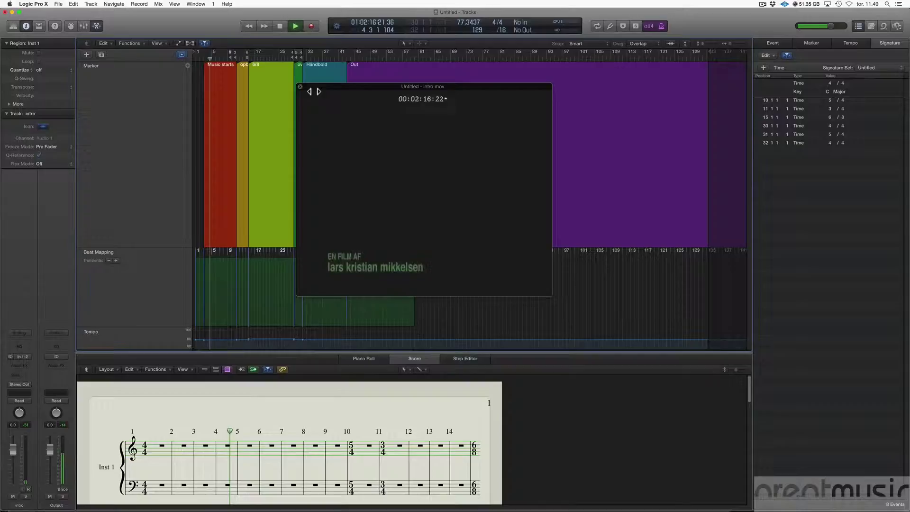
- Show the Marker list with its six scene markers while playback continues
click(808, 44)
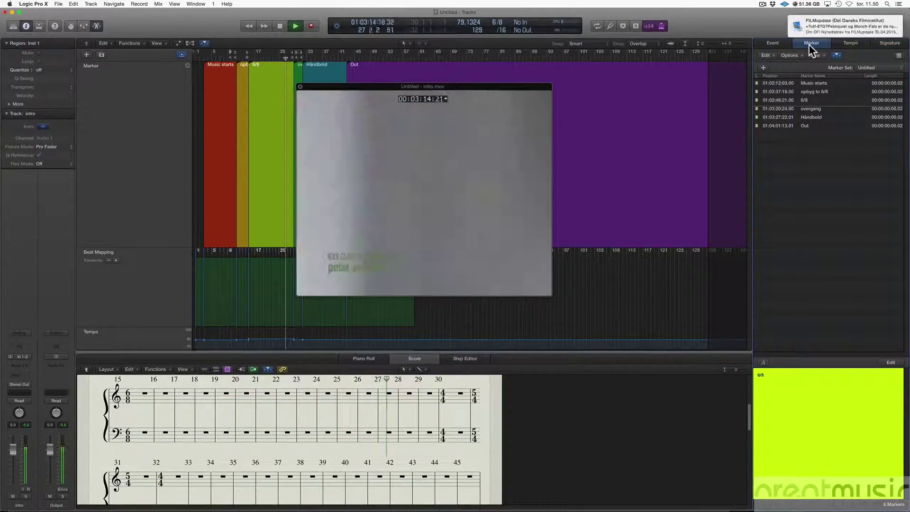
- Dismiss the pop-up notification with Slet while the cue keeps playing toward Out
mouse_move(860, 24)
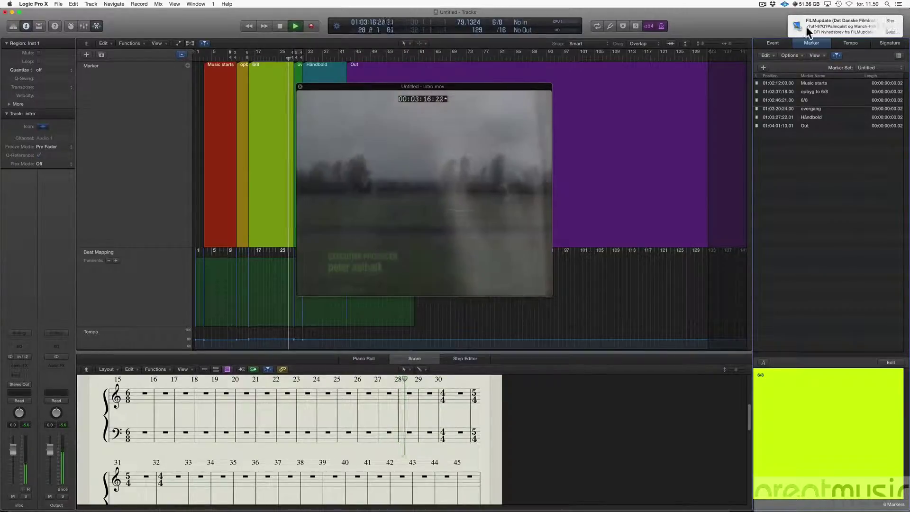
click(889, 21)
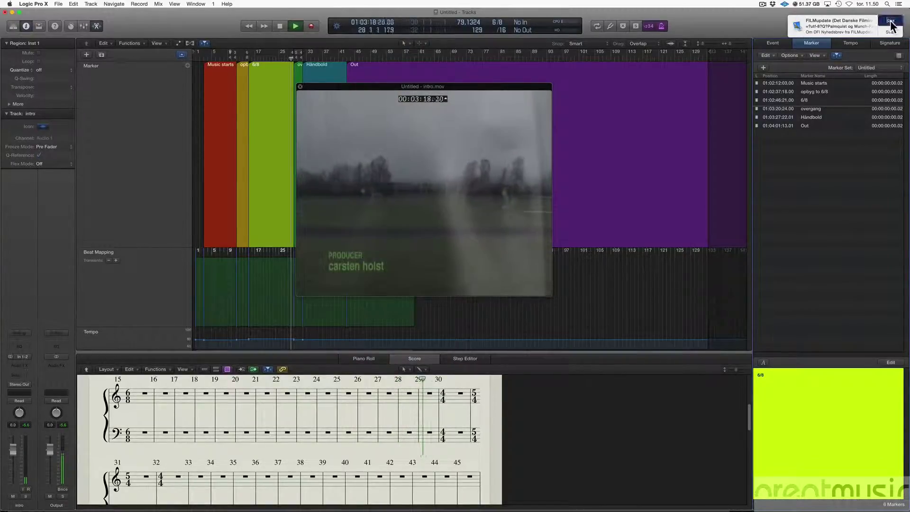